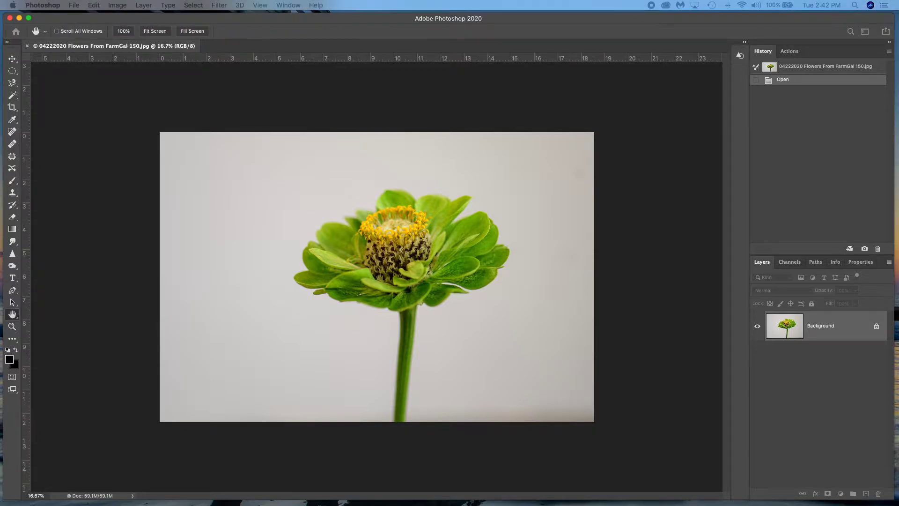
pyautogui.moveTo(657, 185)
pyautogui.mouseDown()
pyautogui.moveTo(635, 184)
pyautogui.moveTo(651, 185)
pyautogui.mouseUp()
pyautogui.press('Escape')
pyautogui.press('z')
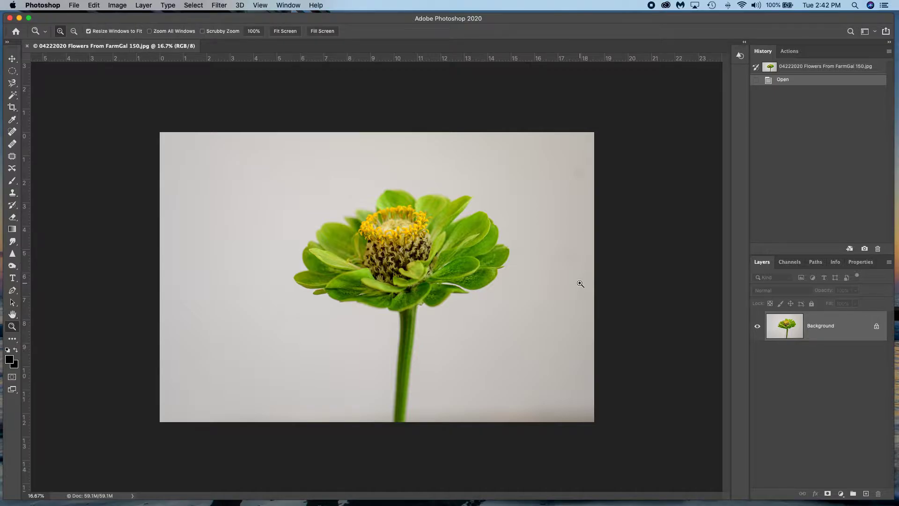
# - Crop the photo to a 1:1 square at full image height, with the flower and stem roughly centred in the frame
pyautogui.click(12, 108)
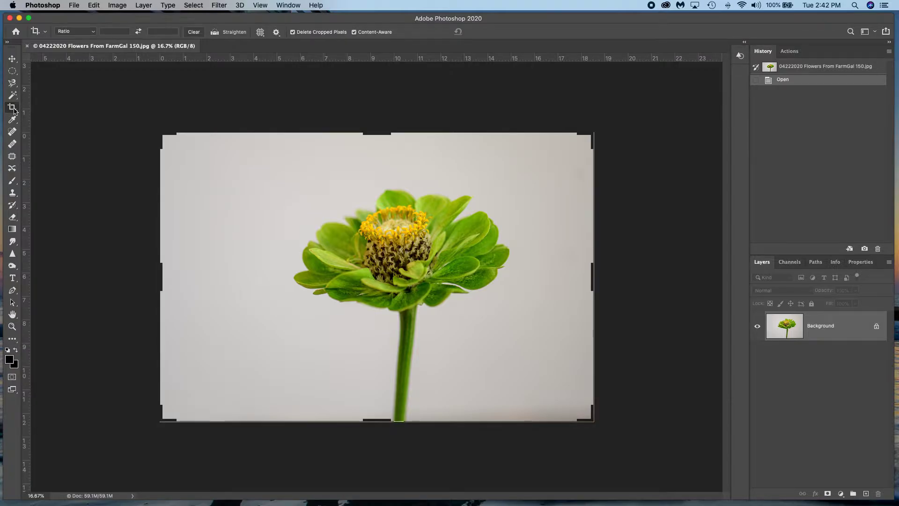
pyautogui.click(94, 31)
pyautogui.click(80, 59)
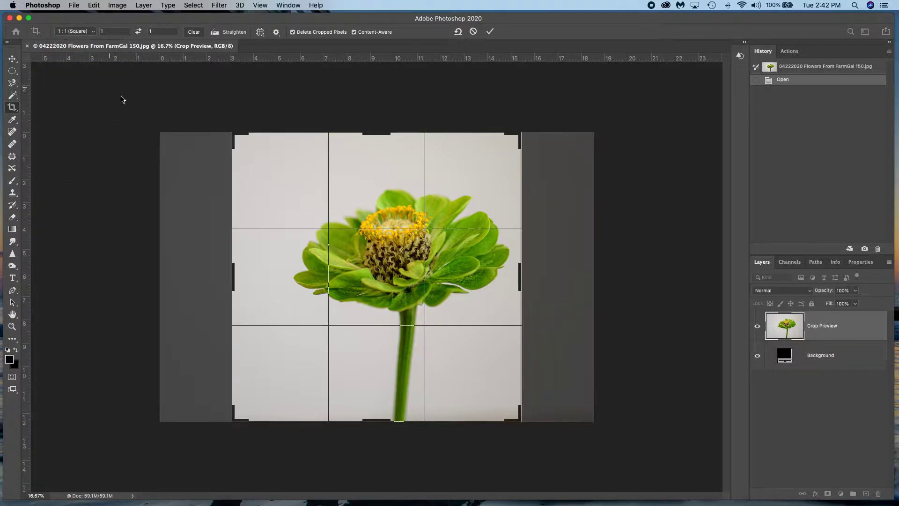
pyautogui.moveTo(494, 266); pyautogui.dragTo(475, 275)
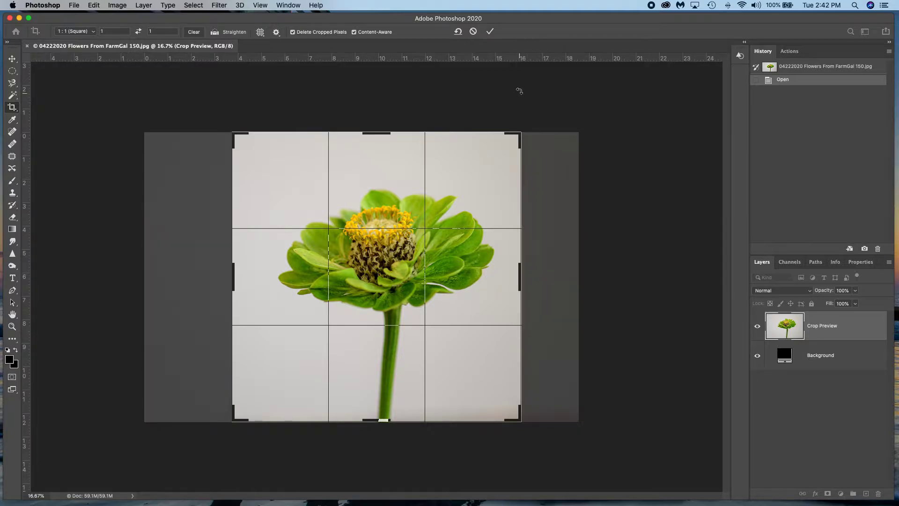
pyautogui.click(491, 32)
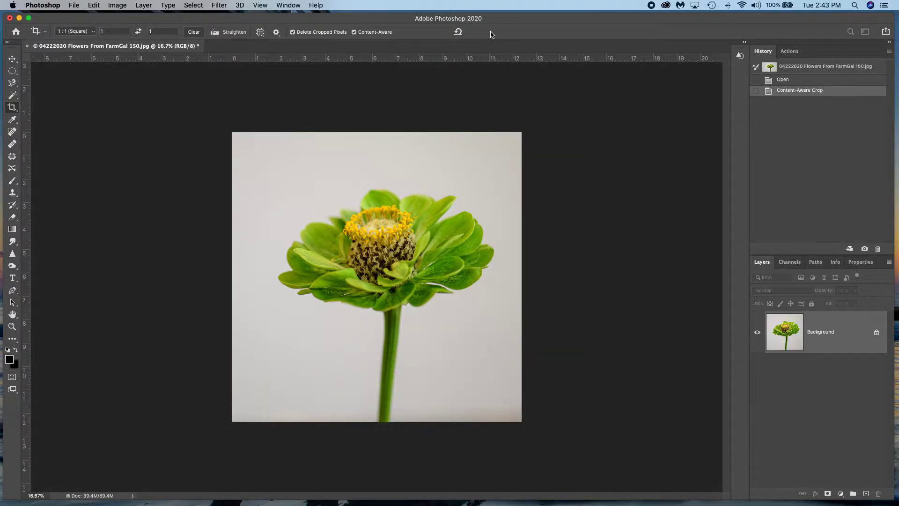
pyautogui.press('z')
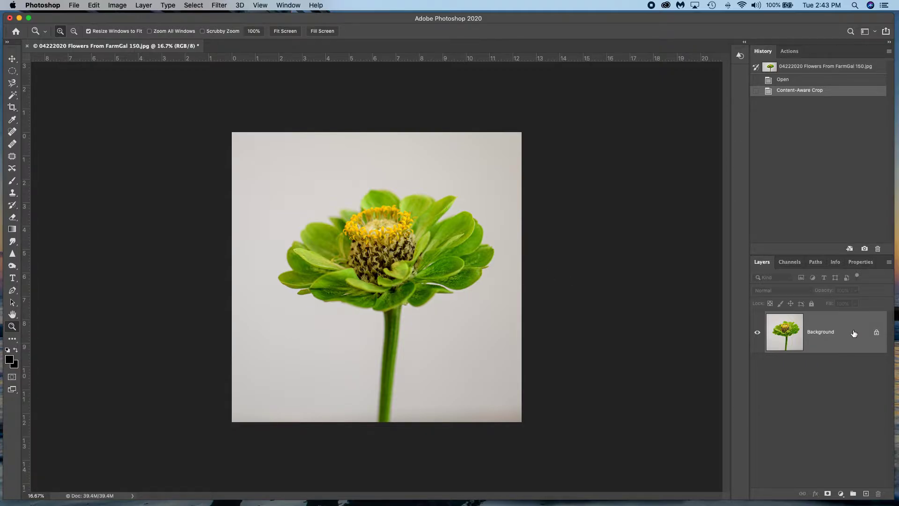
# - Duplicate the Background layer and leave both layers visible
pyautogui.moveTo(852, 331); pyautogui.dragTo(866, 493)
pyautogui.click(757, 373)
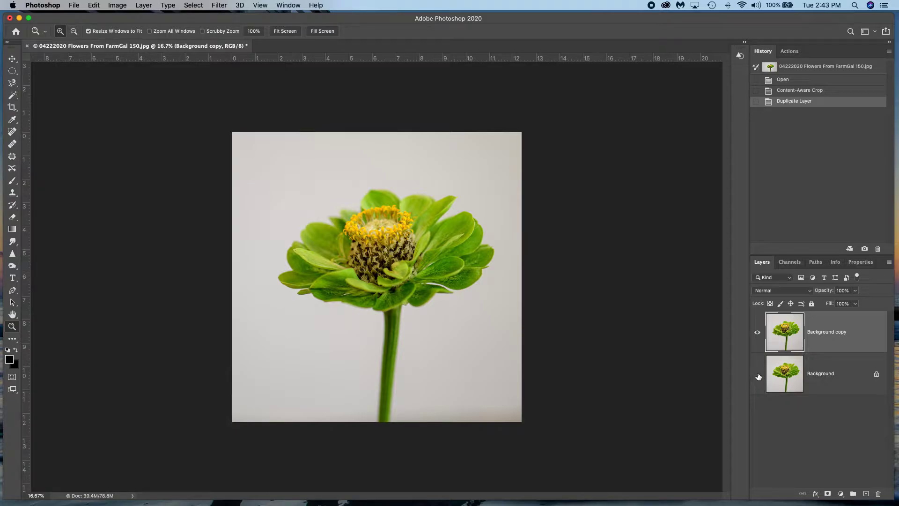
pyautogui.click(758, 376)
# - Apply the Mezzotint filter with the Medium Lines type to the Background copy layer
pyautogui.click(219, 6)
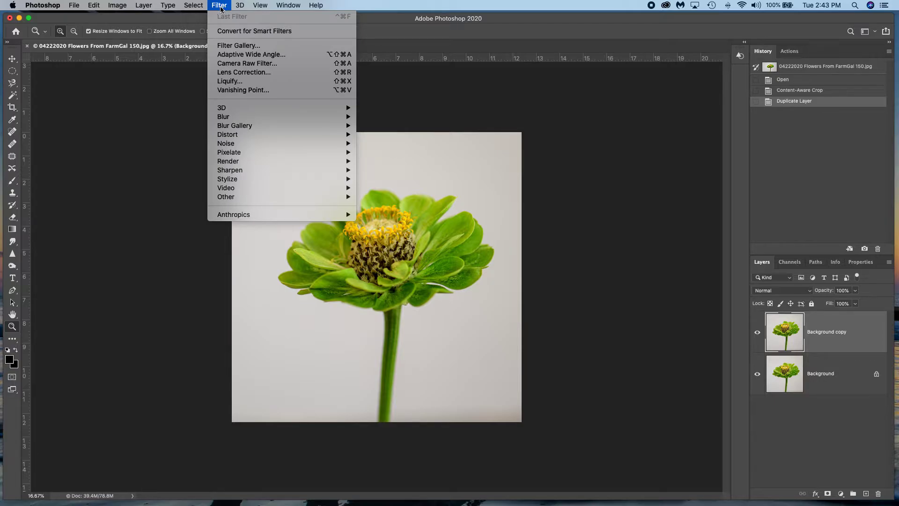
pyautogui.moveTo(337, 156)
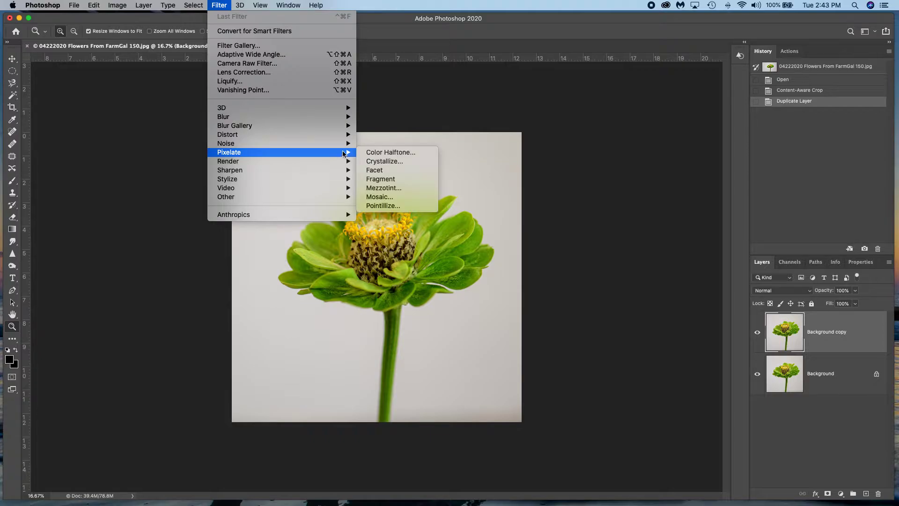
pyautogui.click(401, 188)
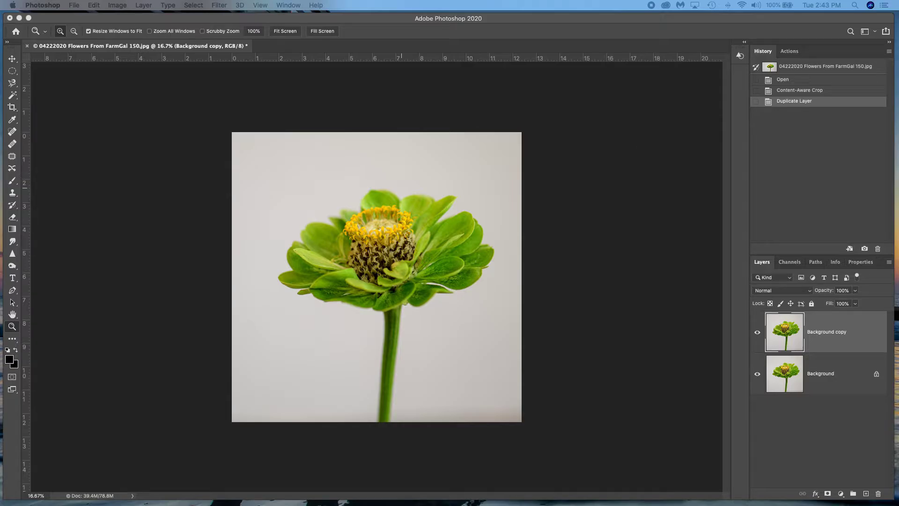
pyautogui.moveTo(514, 110); pyautogui.dragTo(561, 79)
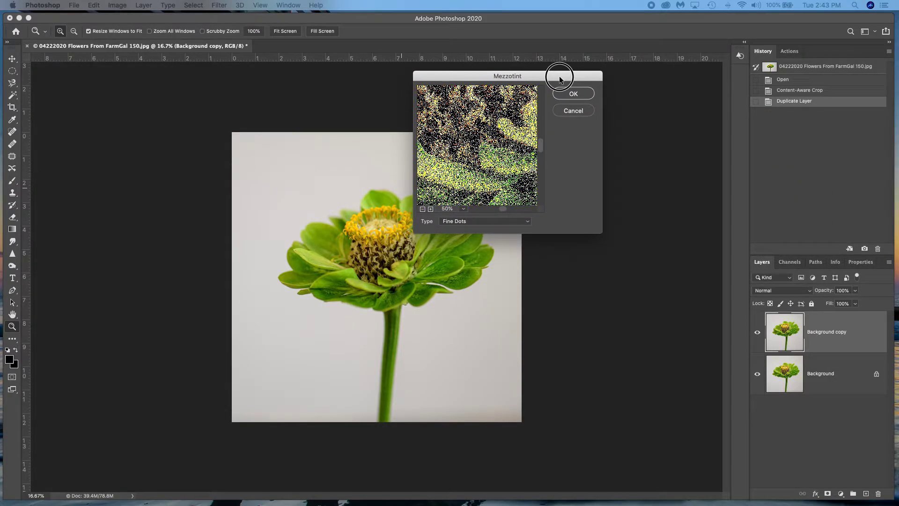
pyautogui.click(487, 221)
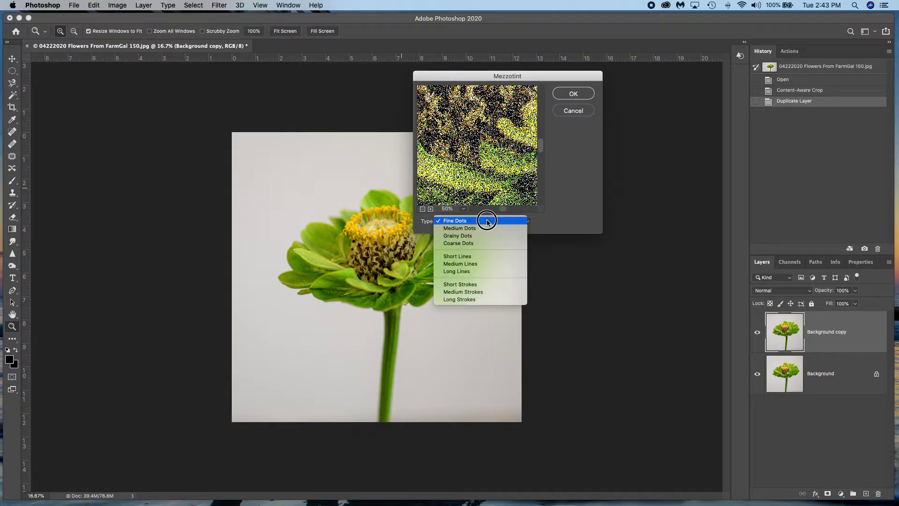
pyautogui.click(480, 265)
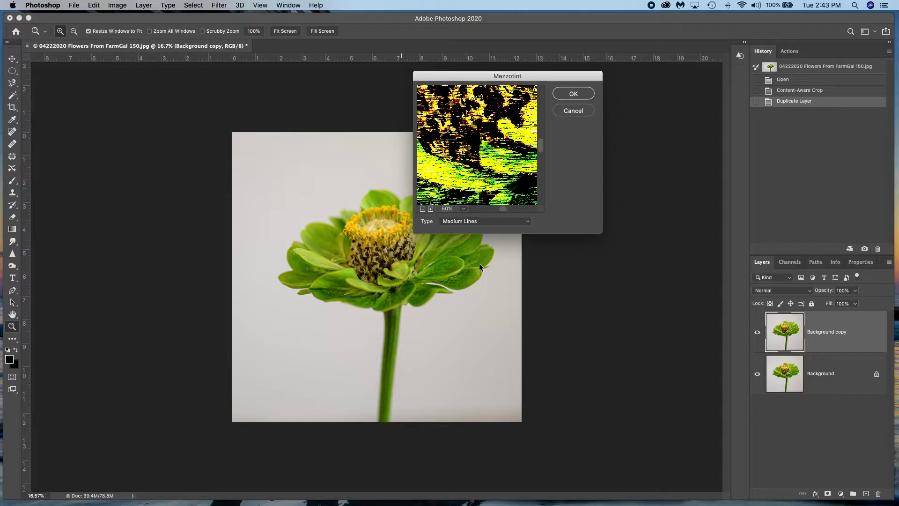
pyautogui.click(573, 94)
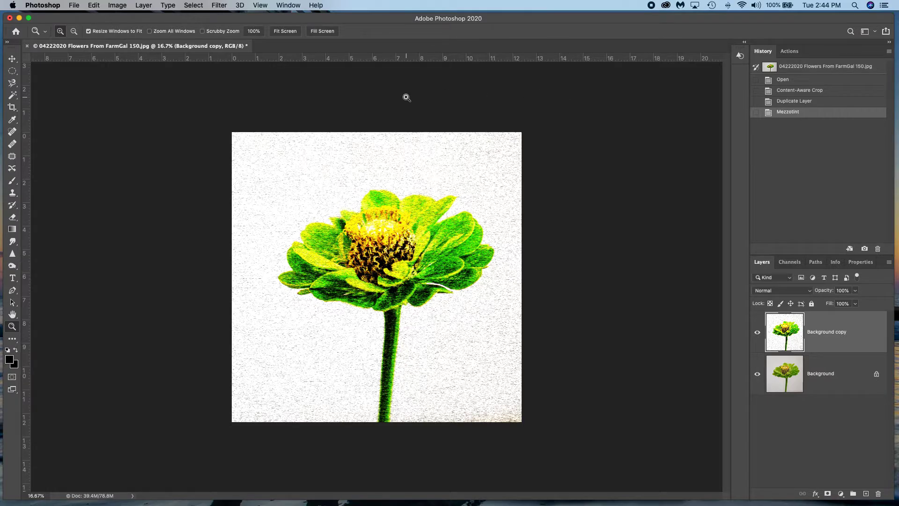
# - Apply a Radial Blur to the Background copy layer with amount 100, Zoom method and Best quality
pyautogui.click(224, 5)
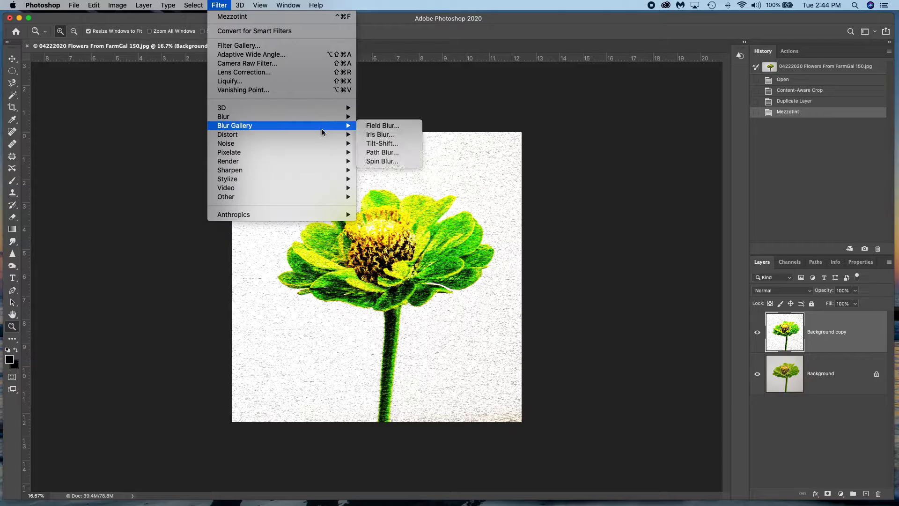
pyautogui.moveTo(335, 154)
pyautogui.moveTo(343, 117)
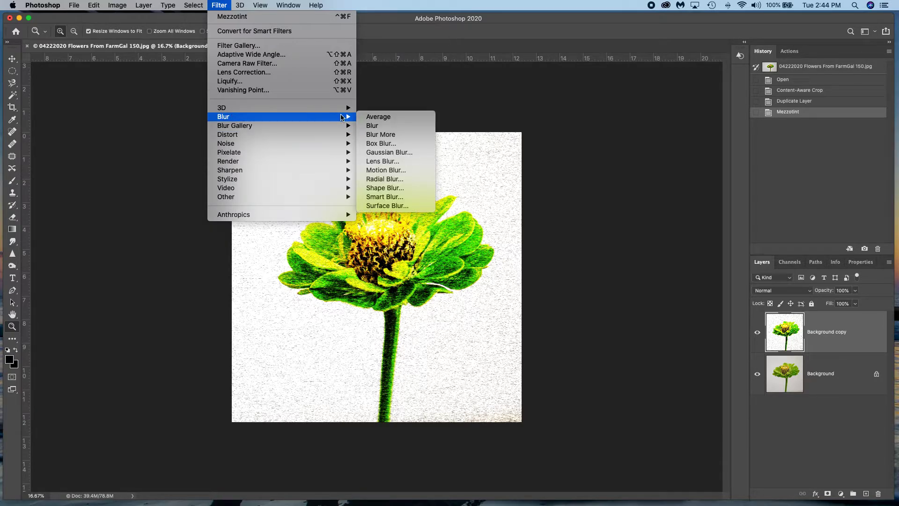
pyautogui.click(400, 180)
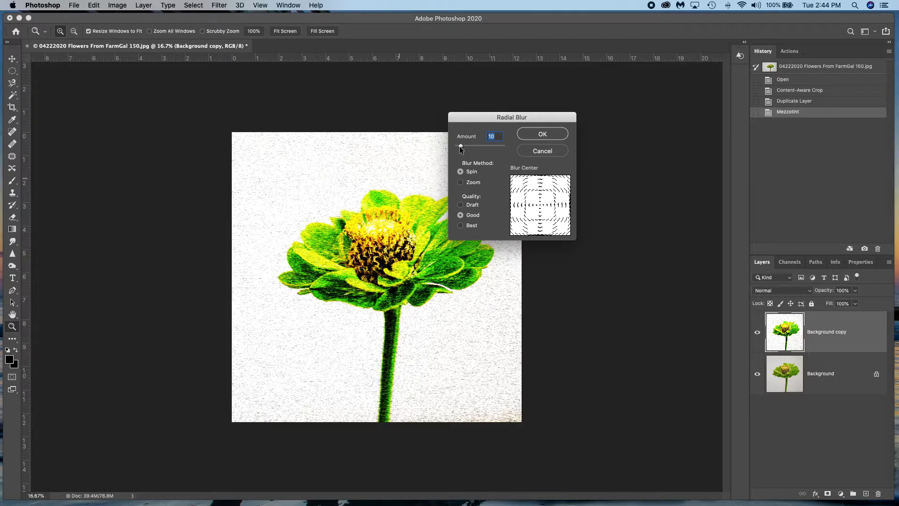
pyautogui.moveTo(461, 146); pyautogui.dragTo(504, 145)
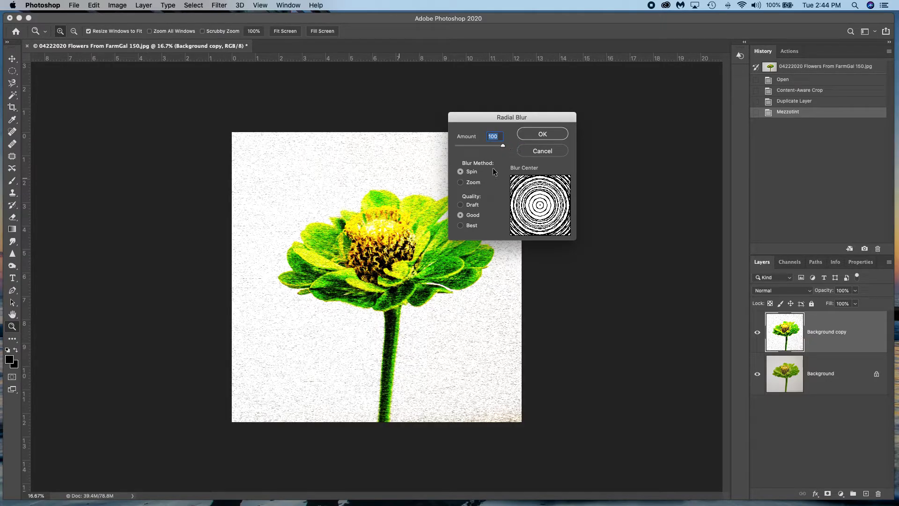
pyautogui.click(461, 182)
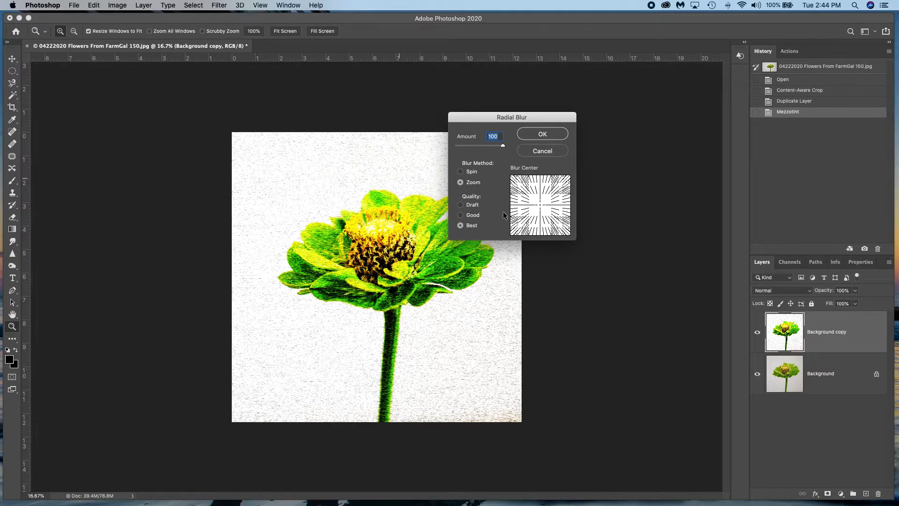
pyautogui.click(544, 134)
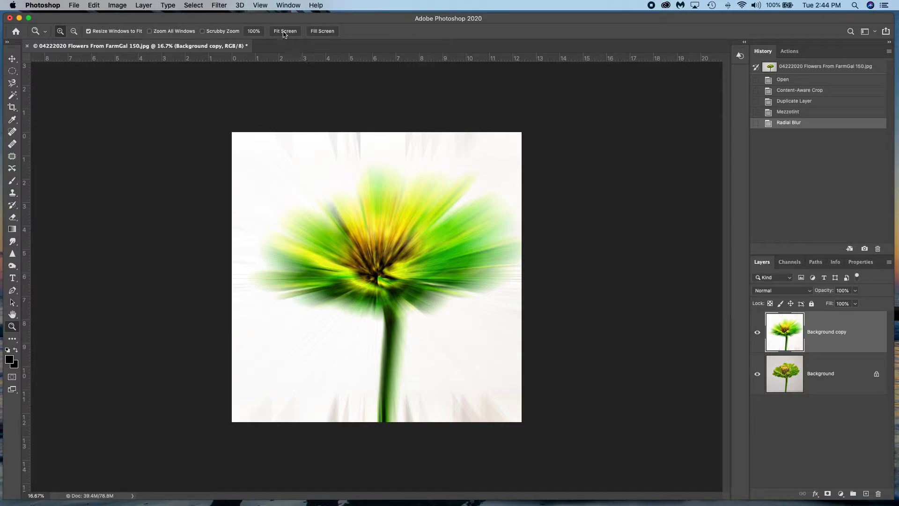
# - Repeat the same Radial Blur three more times on the Background copy layer
pyautogui.click(219, 6)
pyautogui.moveTo(261, 117)
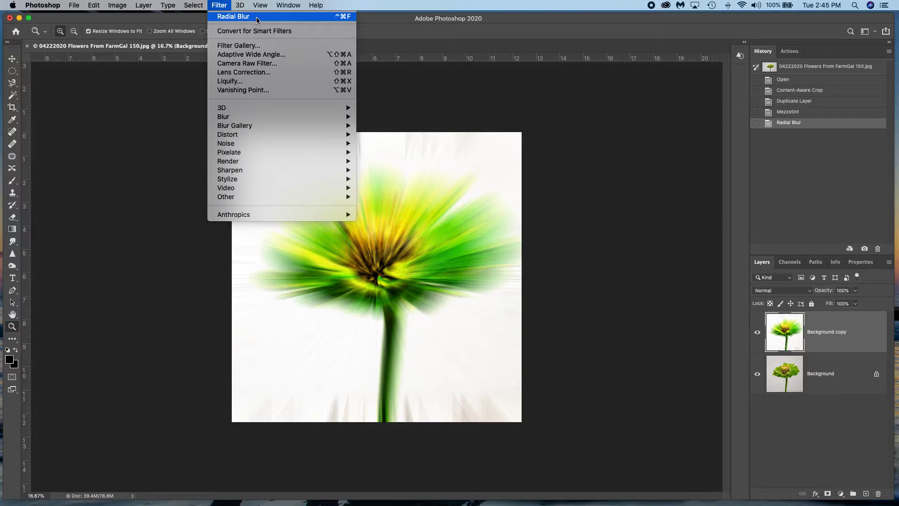
pyautogui.click(256, 17)
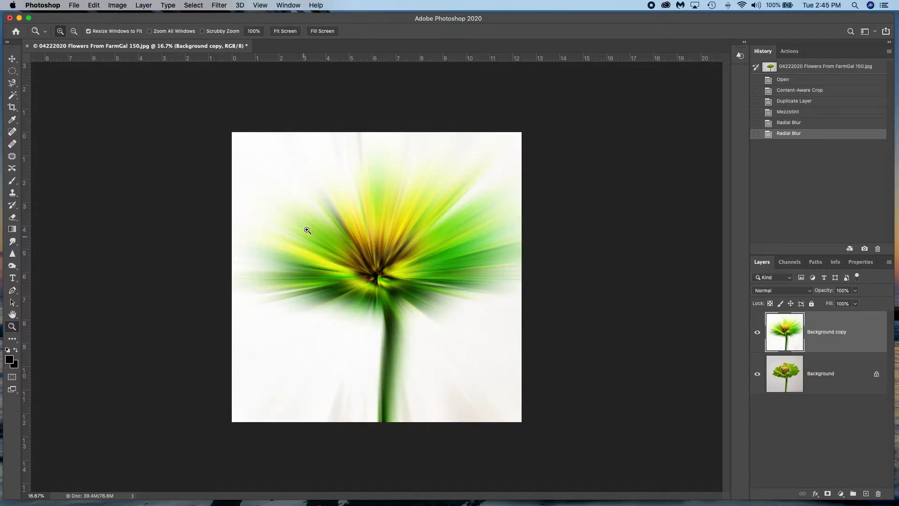
pyautogui.click(221, 5)
pyautogui.click(227, 18)
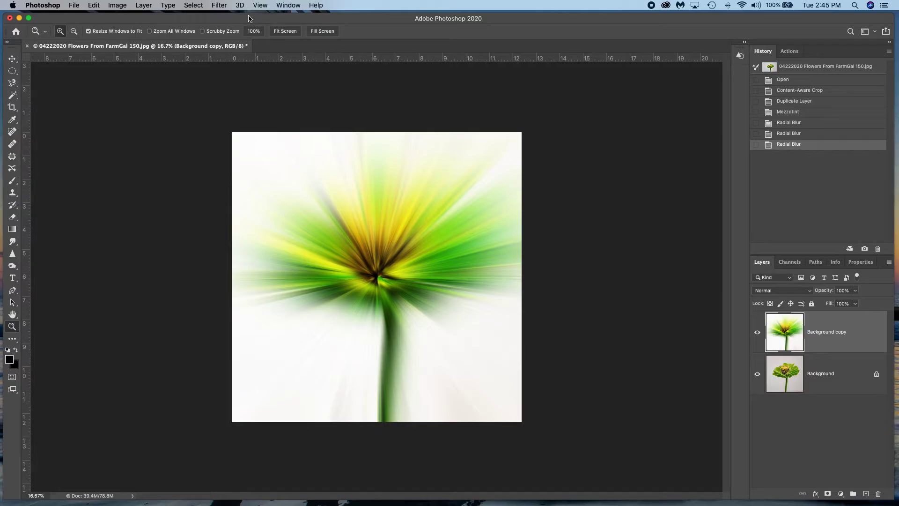
pyautogui.click(217, 5)
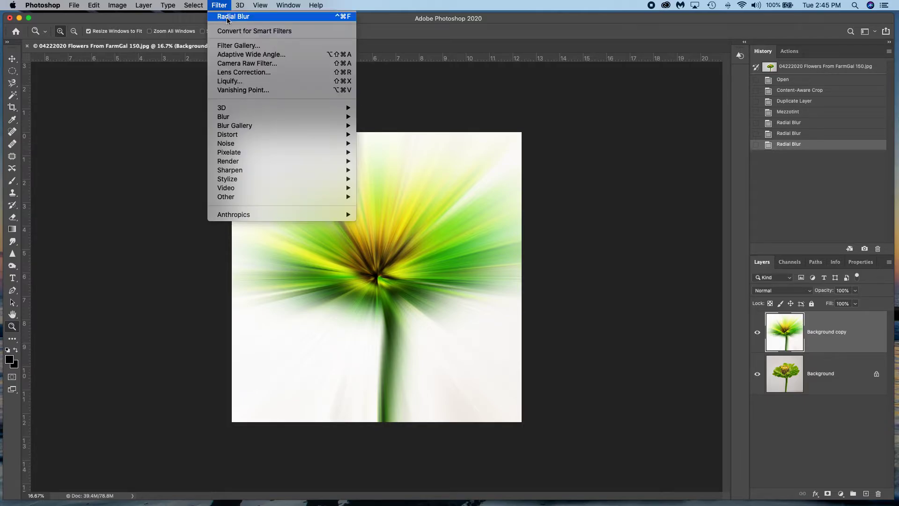
pyautogui.click(227, 18)
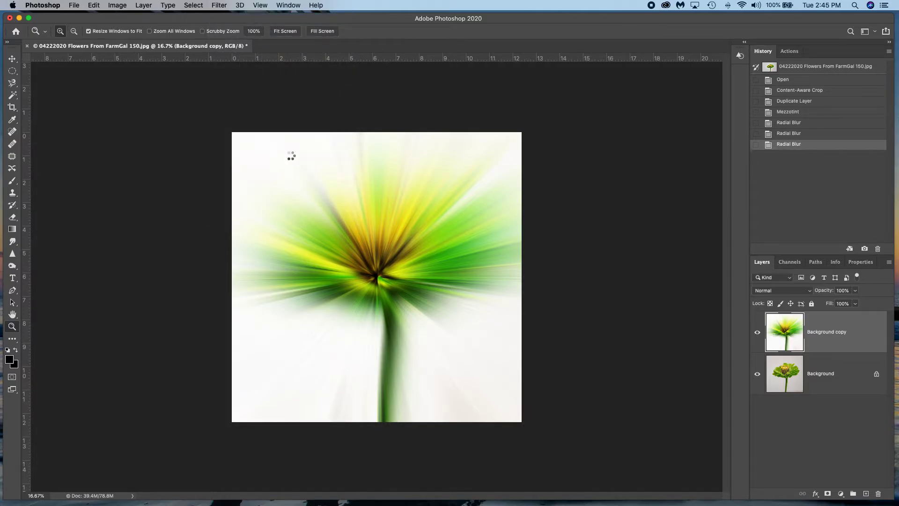
pyautogui.press('ctrl+super+f')
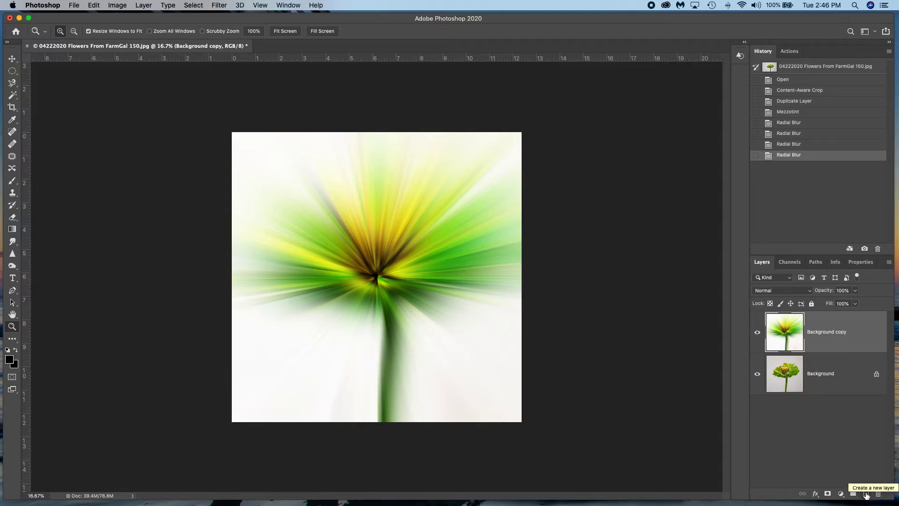
# - Duplicate the blurred Background copy layer and, with the lower copy active, hide the original Background layer
pyautogui.click(847, 332)
pyautogui.moveTo(847, 332); pyautogui.dragTo(866, 494)
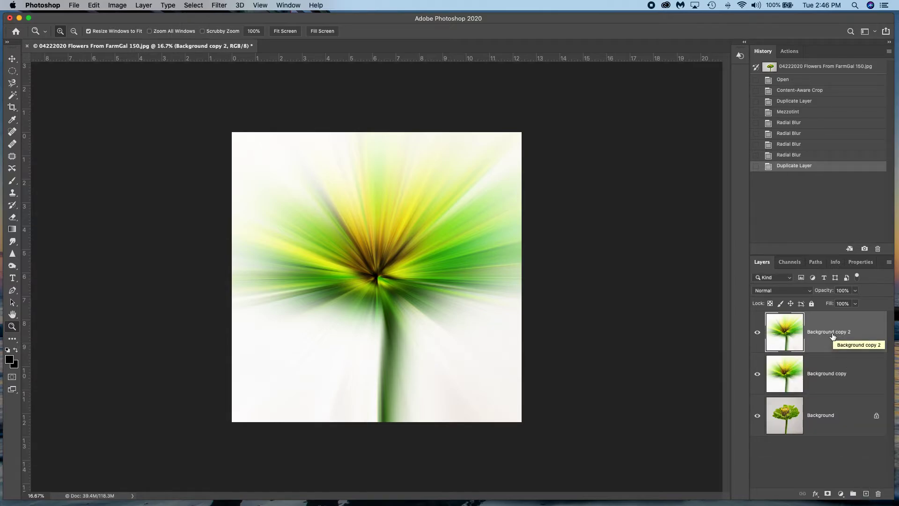
pyautogui.click(834, 375)
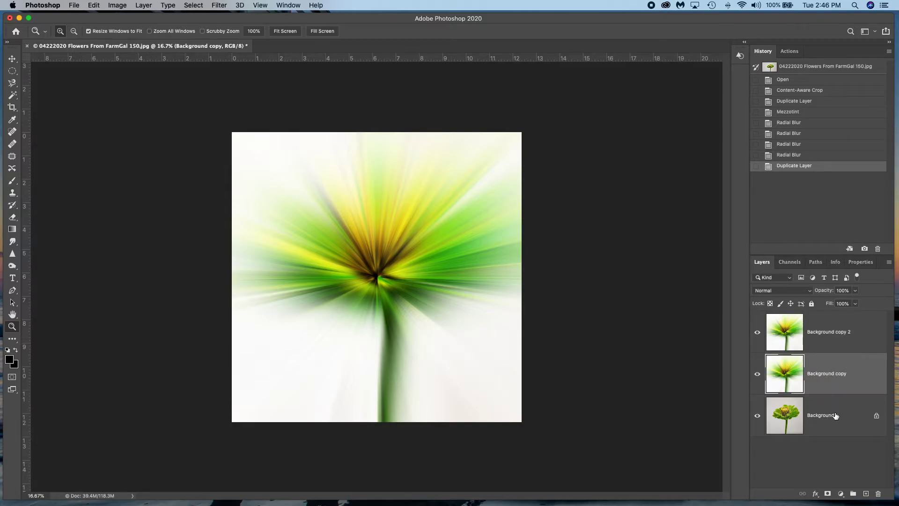
pyautogui.click(758, 415)
# - Apply a Twirl distortion with an angle of 150 to the Background copy layer and preview it with Background copy 2 temporarily hidden
pyautogui.click(219, 6)
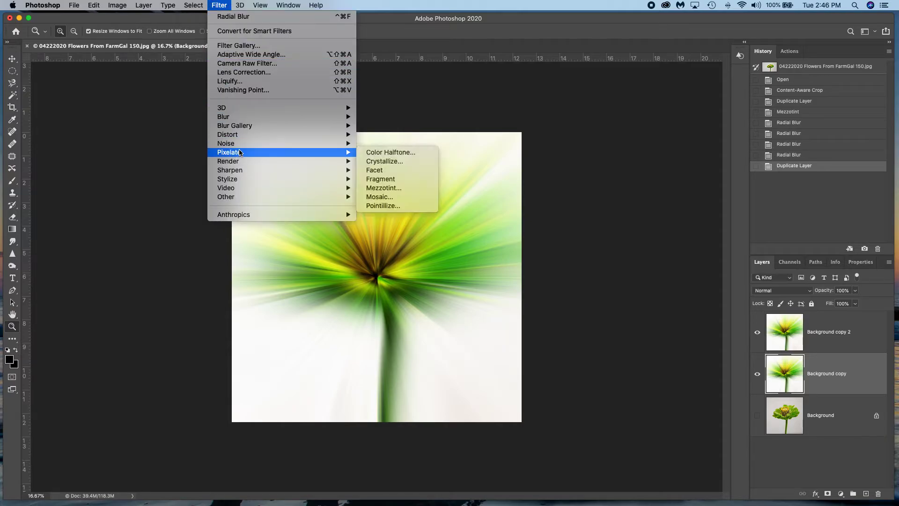
pyautogui.moveTo(252, 135)
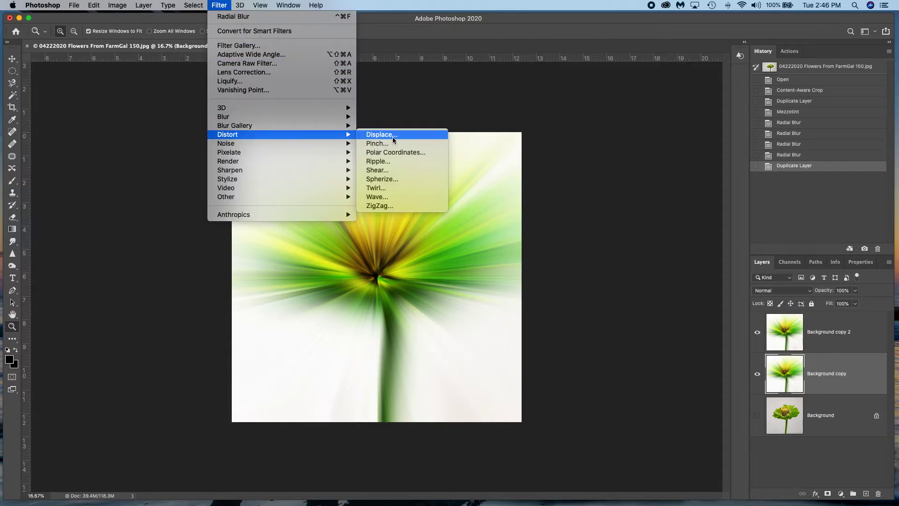
pyautogui.click(383, 187)
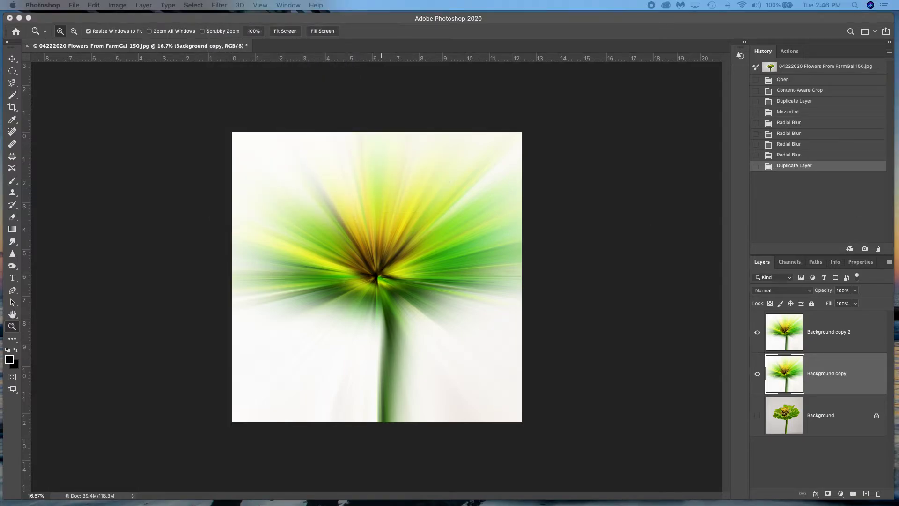
pyautogui.moveTo(659, 187); pyautogui.dragTo(612, 146)
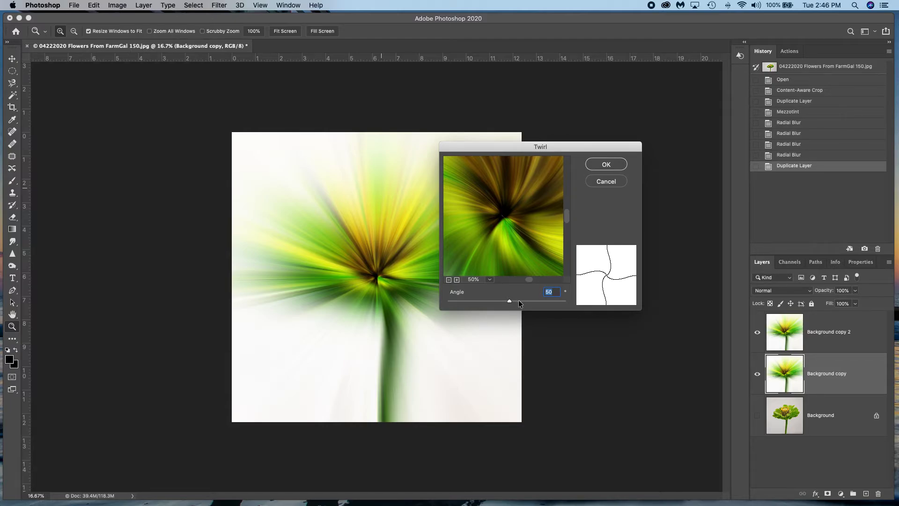
pyautogui.click(519, 300)
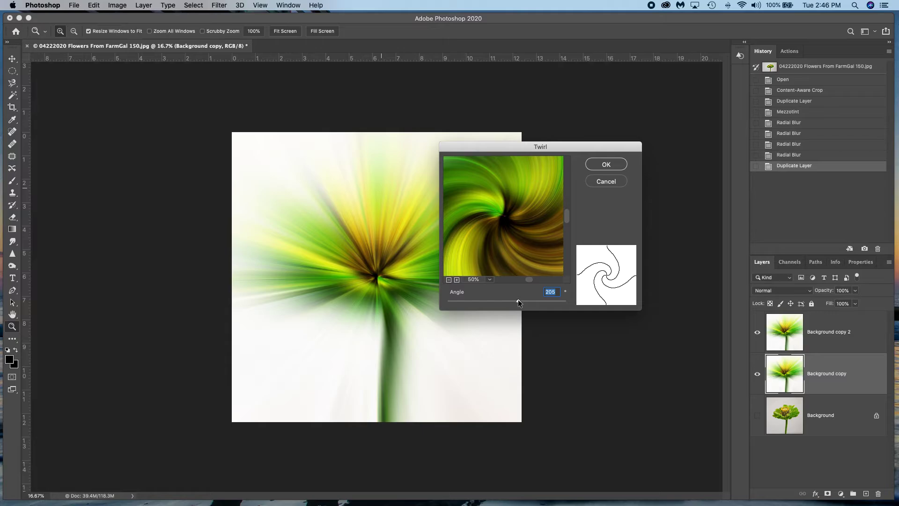
pyautogui.moveTo(518, 302)
pyautogui.mouseDown()
pyautogui.moveTo(525, 304)
pyautogui.moveTo(518, 306)
pyautogui.mouseUp()
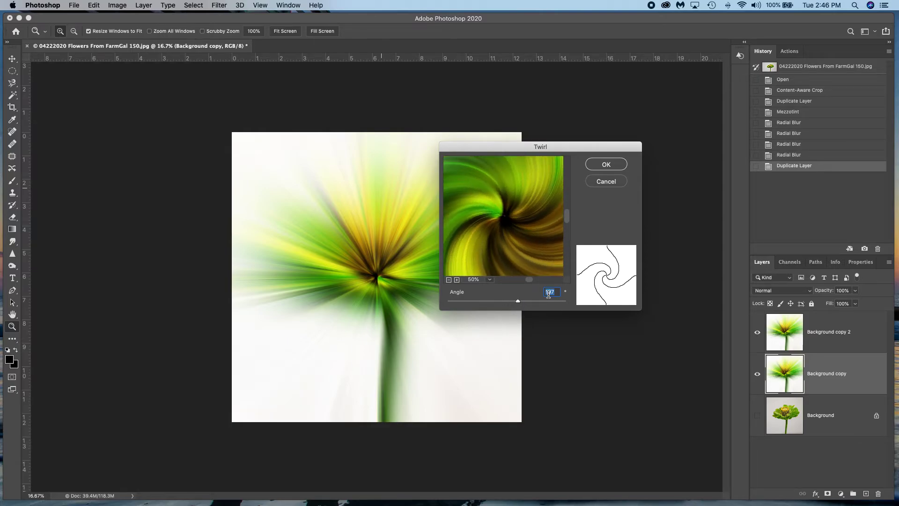
pyautogui.write('150')
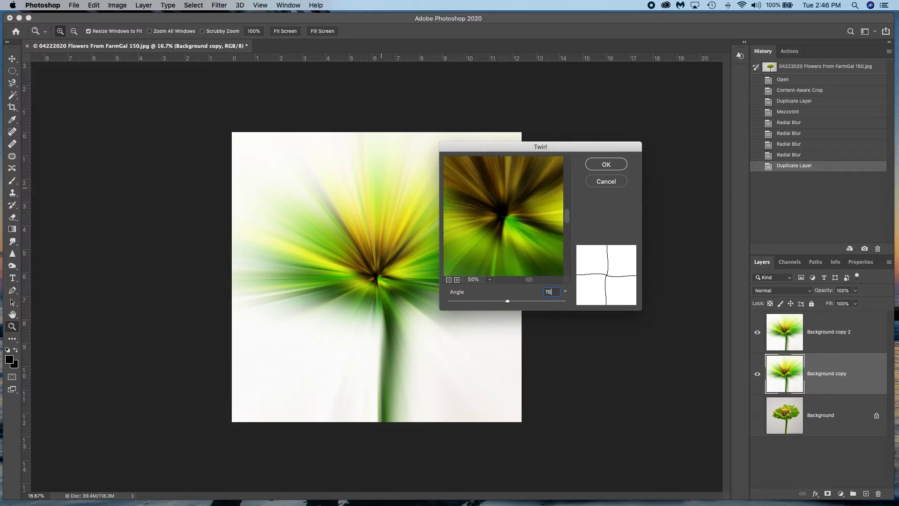
pyautogui.click(607, 164)
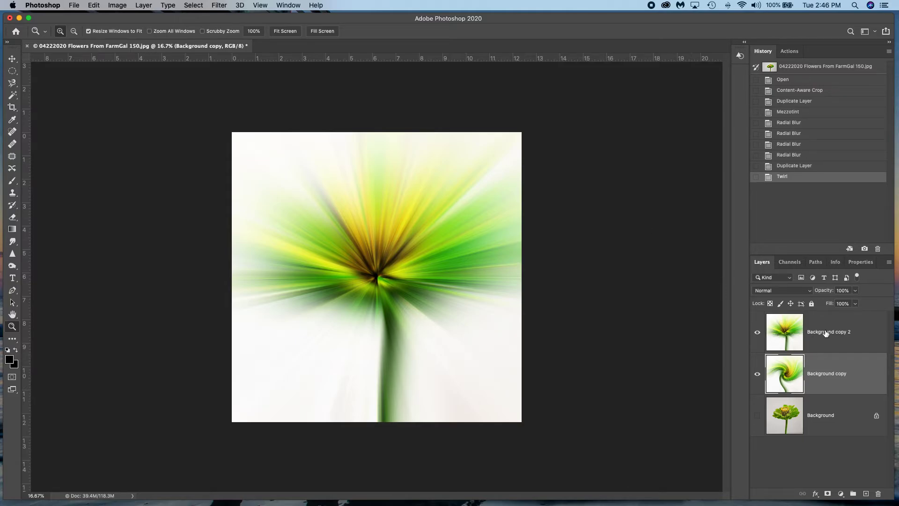
pyautogui.click(757, 334)
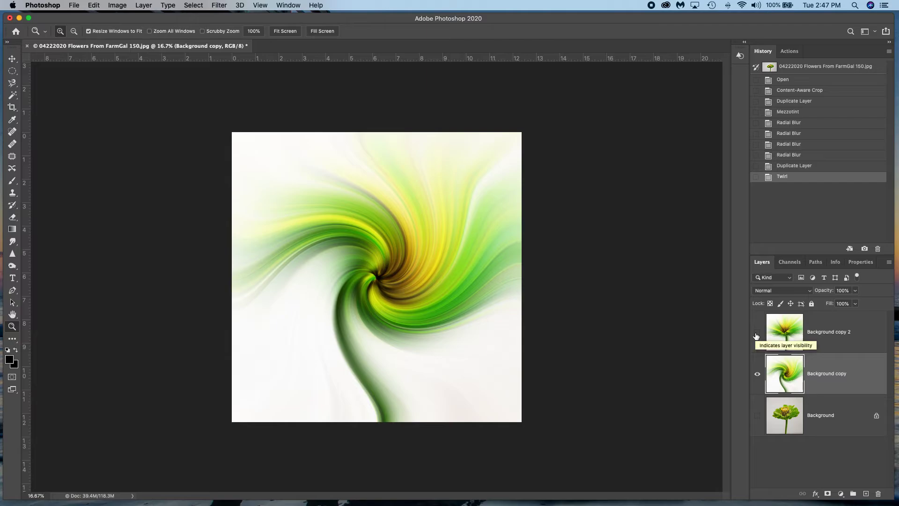
pyautogui.click(757, 334)
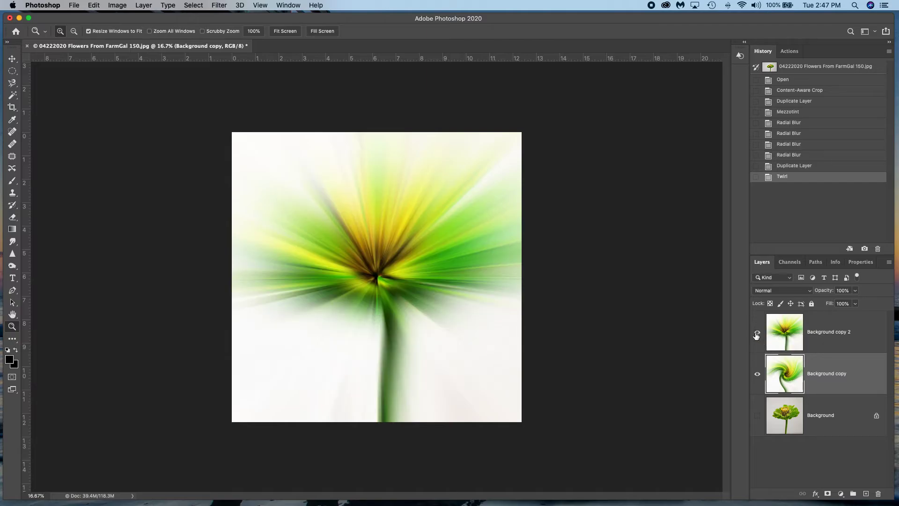
# - Apply a Twirl distortion with an angle of -150 to the Background copy 2 layer and compare it with the layer beneath
pyautogui.click(831, 333)
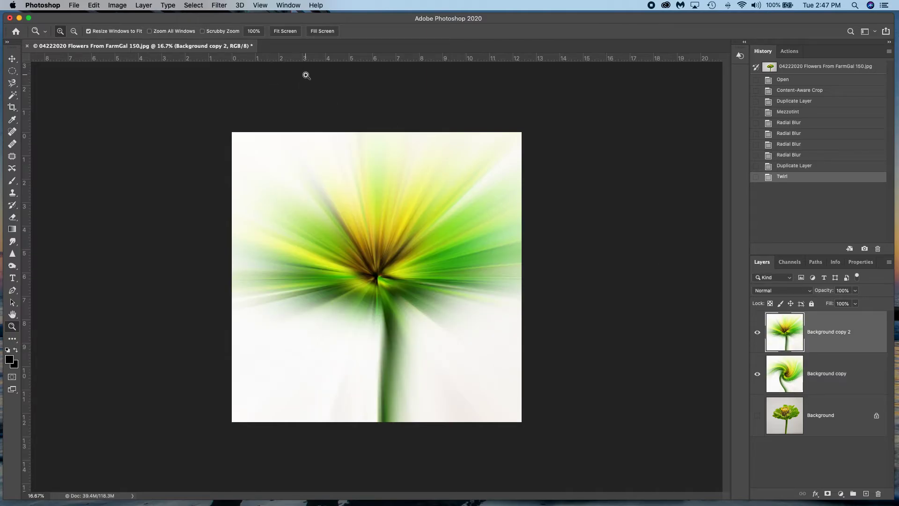
pyautogui.click(220, 5)
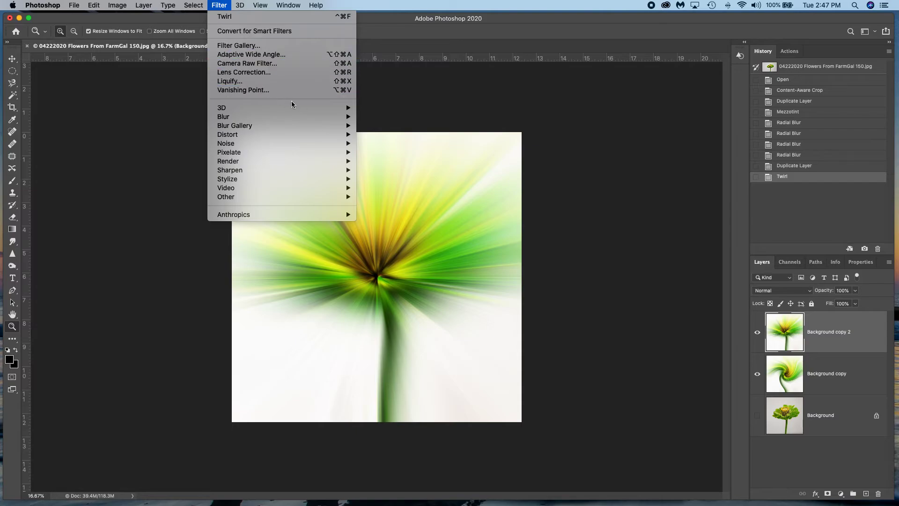
pyautogui.moveTo(339, 136)
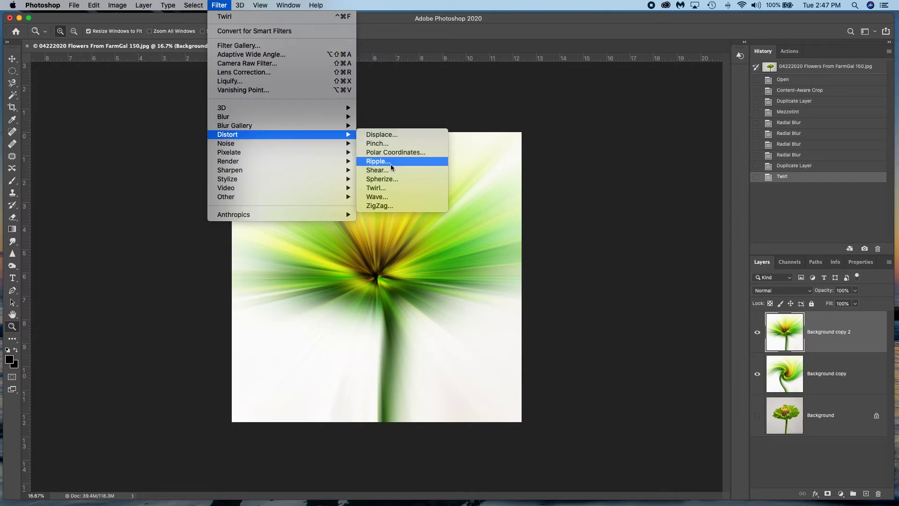
pyautogui.click(383, 188)
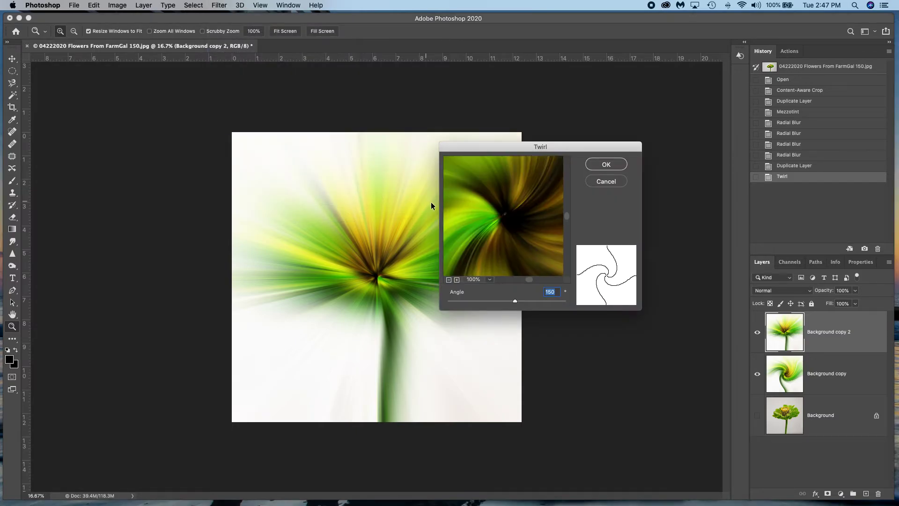
pyautogui.click(505, 301)
pyautogui.moveTo(504, 301); pyautogui.dragTo(490, 302)
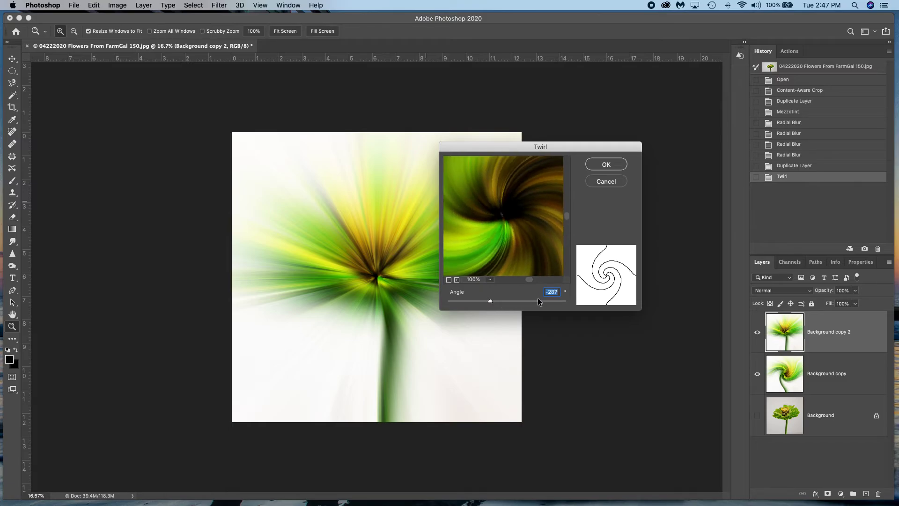
pyautogui.write('-150')
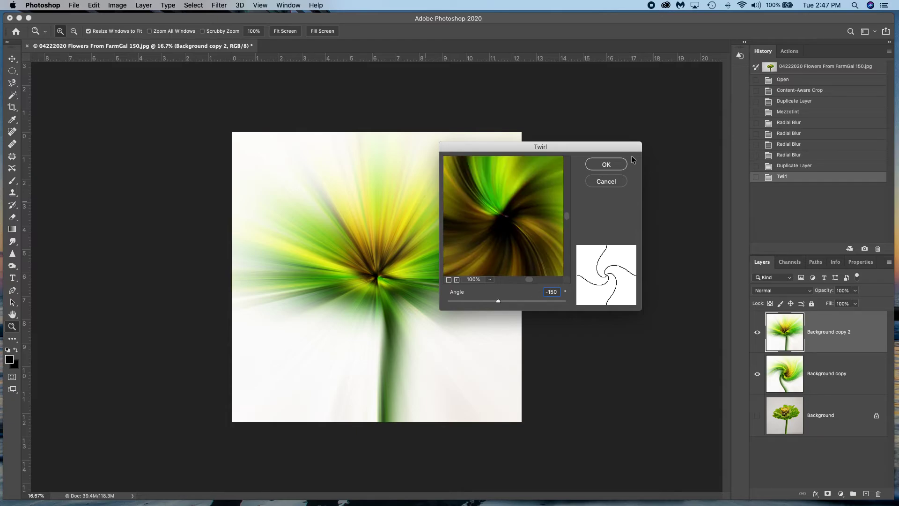
pyautogui.click(606, 165)
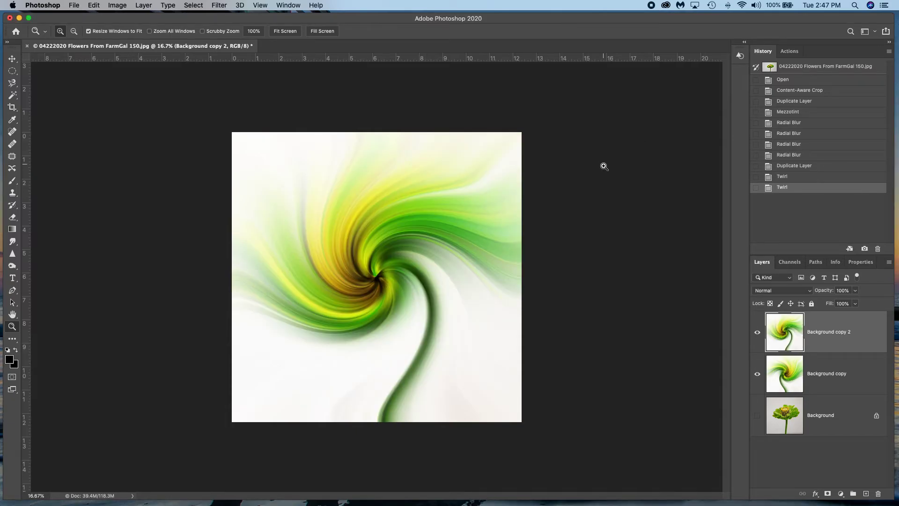
pyautogui.click(757, 333)
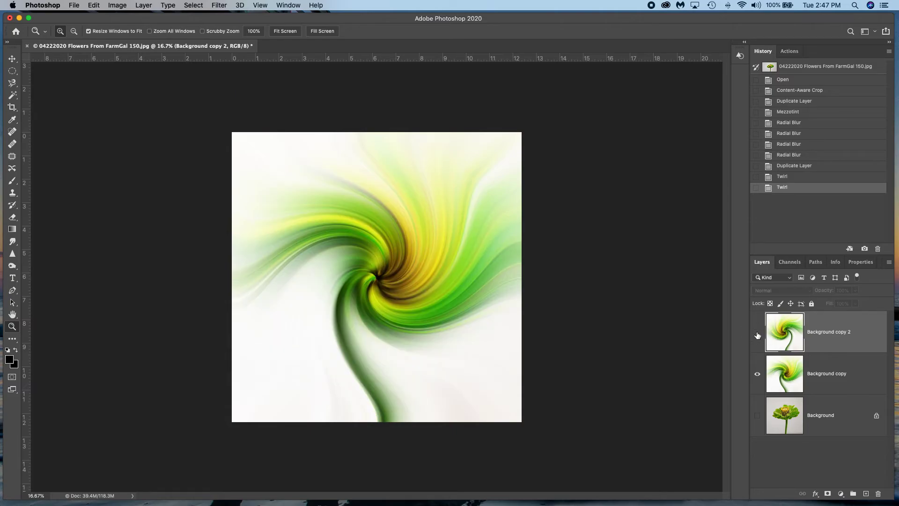
pyautogui.click(757, 333)
# - Set the blend mode of the Background copy 2 layer to Darken
pyautogui.click(836, 333)
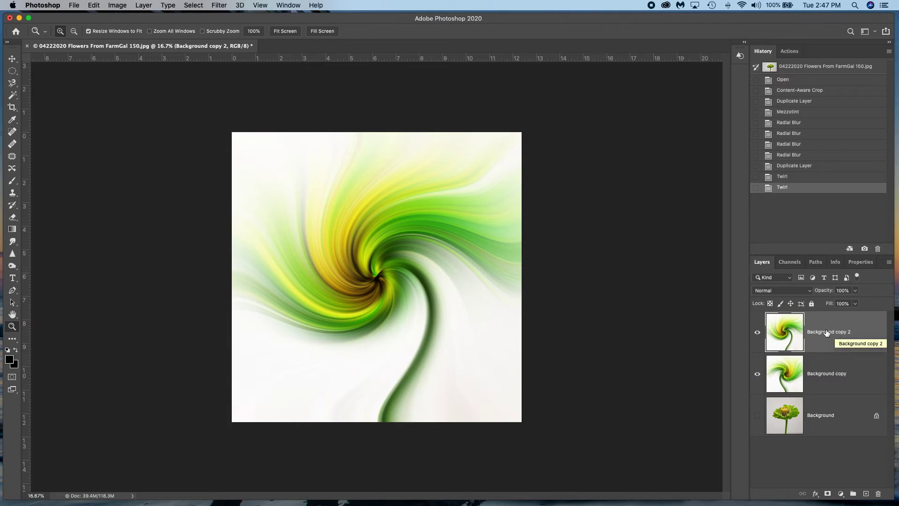
pyautogui.click(778, 292)
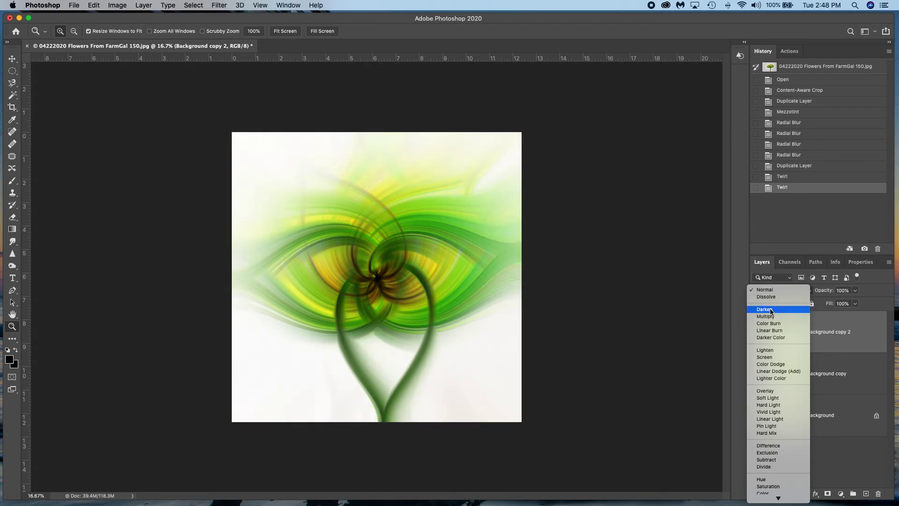
pyautogui.click(772, 309)
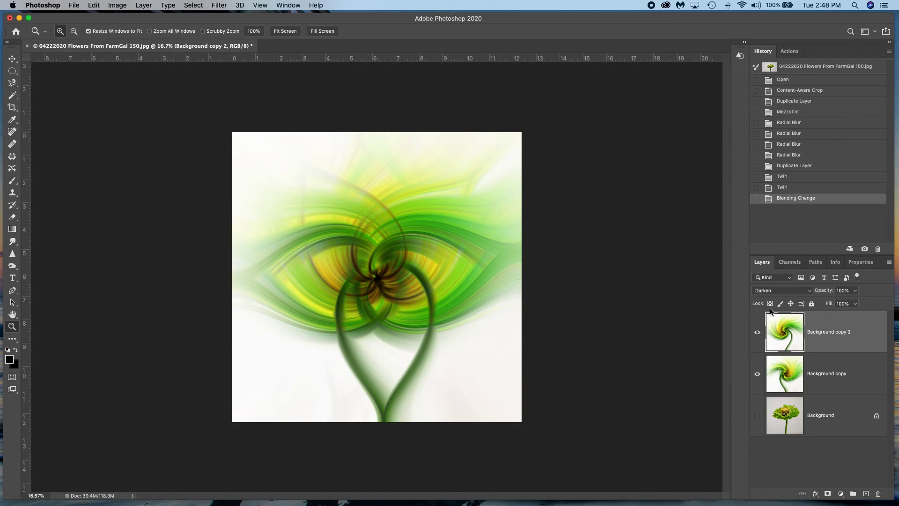
# - Toggle the visibility of the two twirled layers and the original Background to examine what each contributes to the blend
pyautogui.click(757, 334)
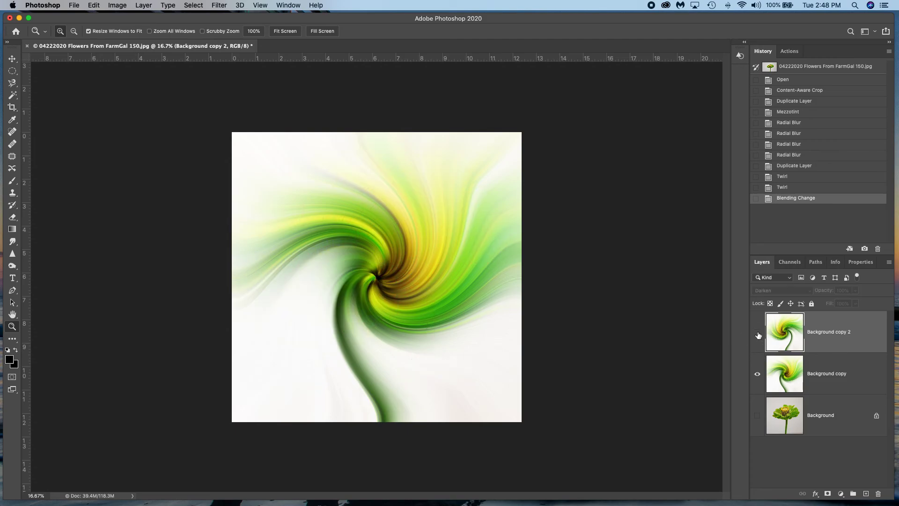
pyautogui.click(758, 333)
pyautogui.click(758, 375)
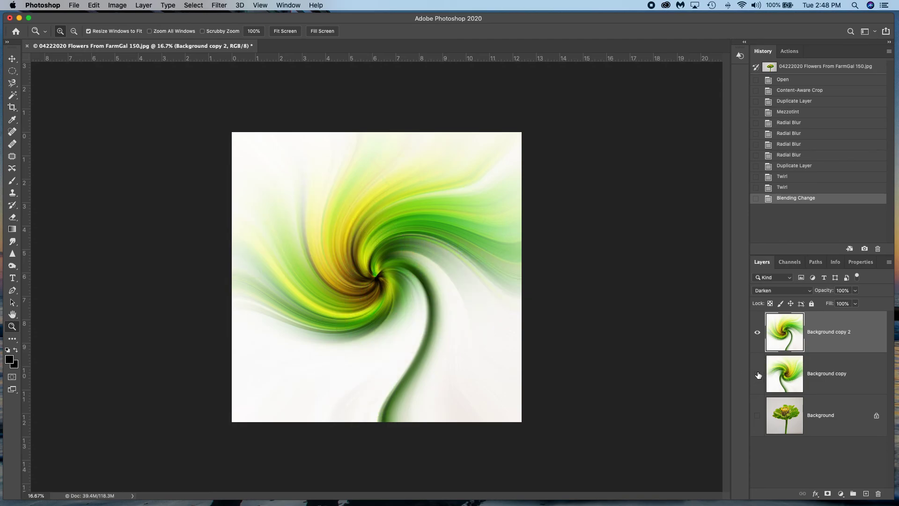
pyautogui.click(757, 417)
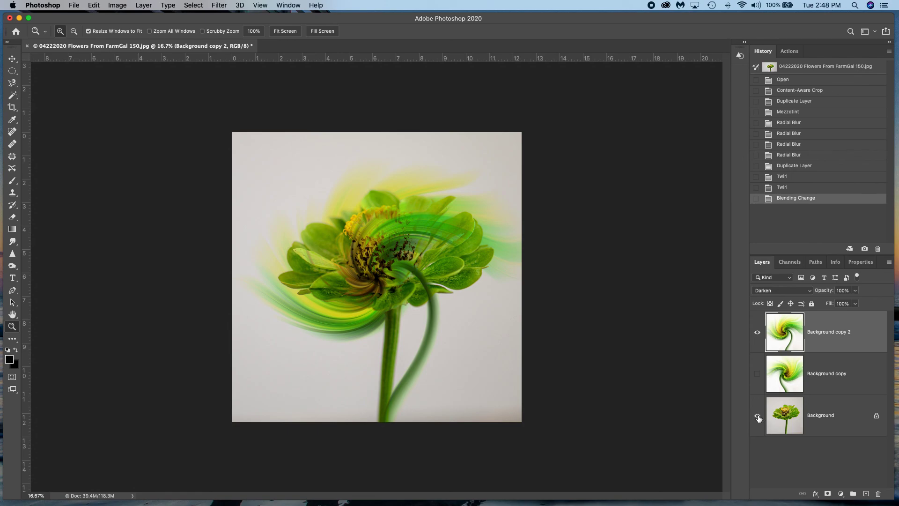
pyautogui.click(757, 419)
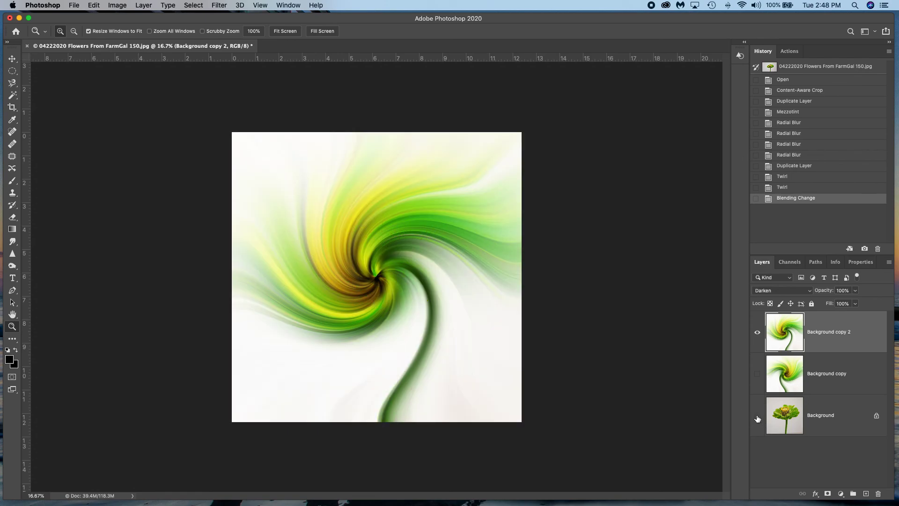
pyautogui.click(757, 373)
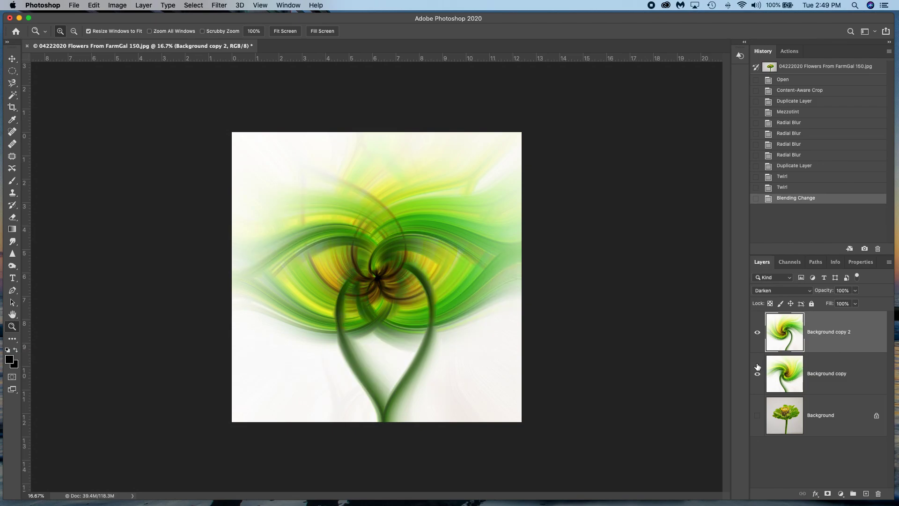
pyautogui.click(758, 332)
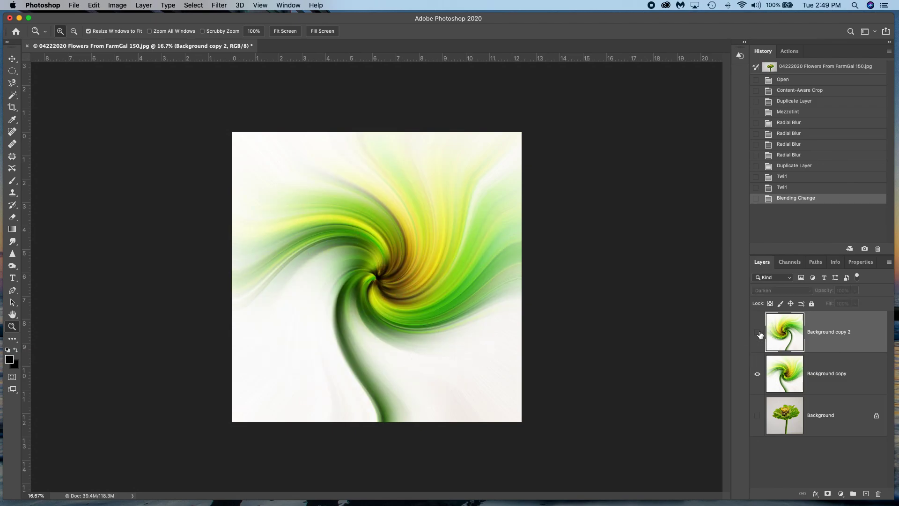
pyautogui.click(759, 333)
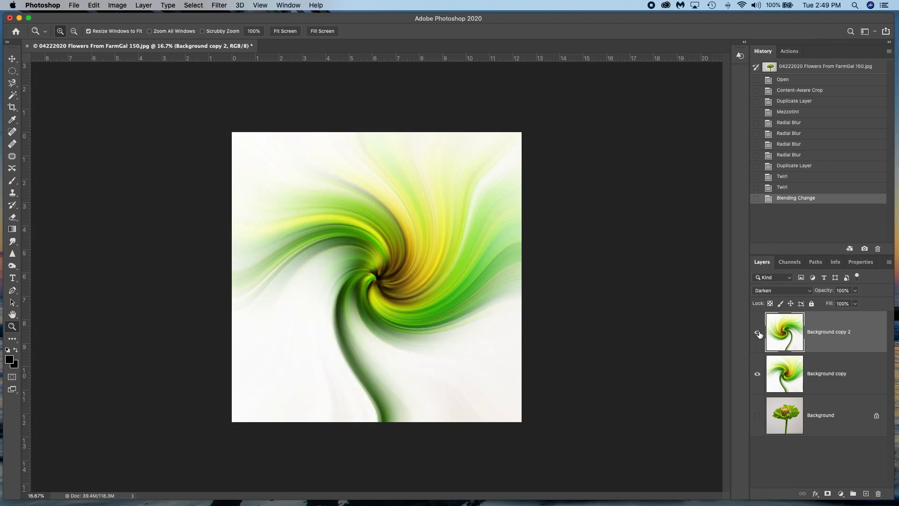